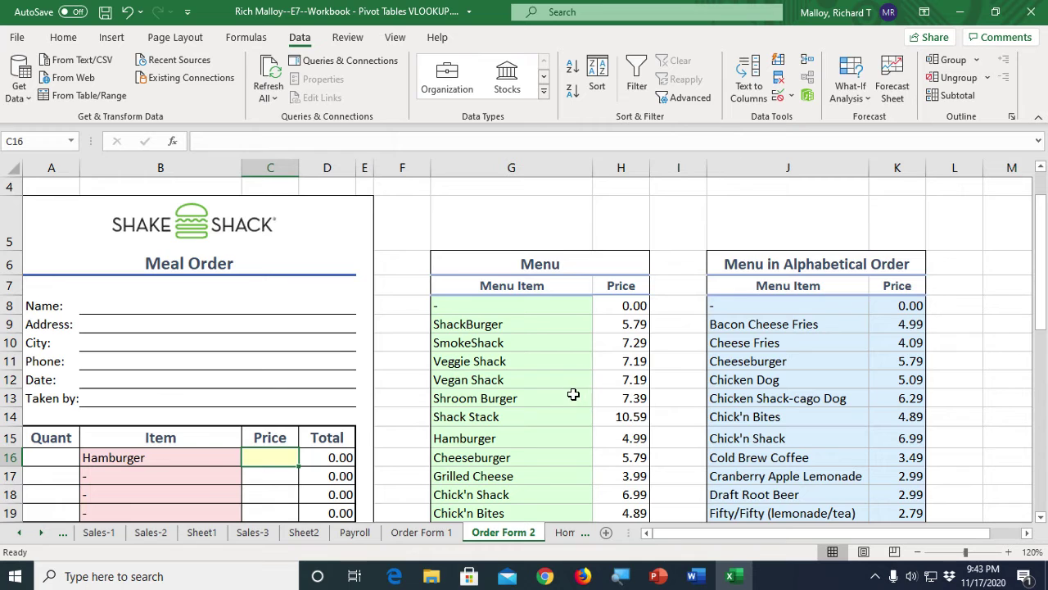
Insert a VLOOKUP function in Price cell C16 with the Hamburger item cell B16 as its lookup value.
scroll(514, 382, "down", 2)
scroll(513, 382, "up", 1)
scroll(515, 380, "up", 1)
scroll(807, 400, "down", 2)
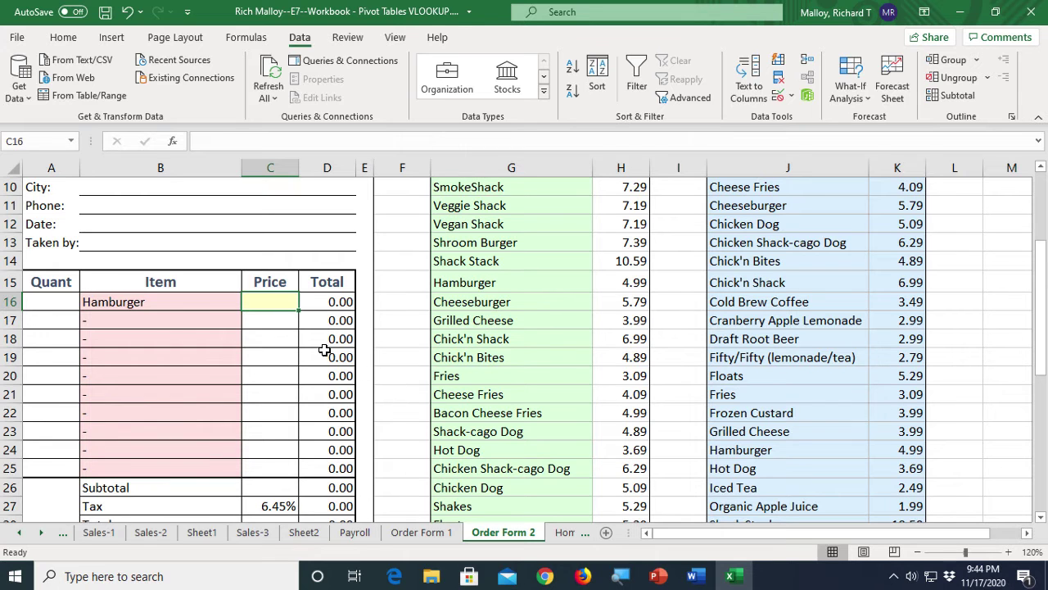
scroll(284, 327, "up", 1)
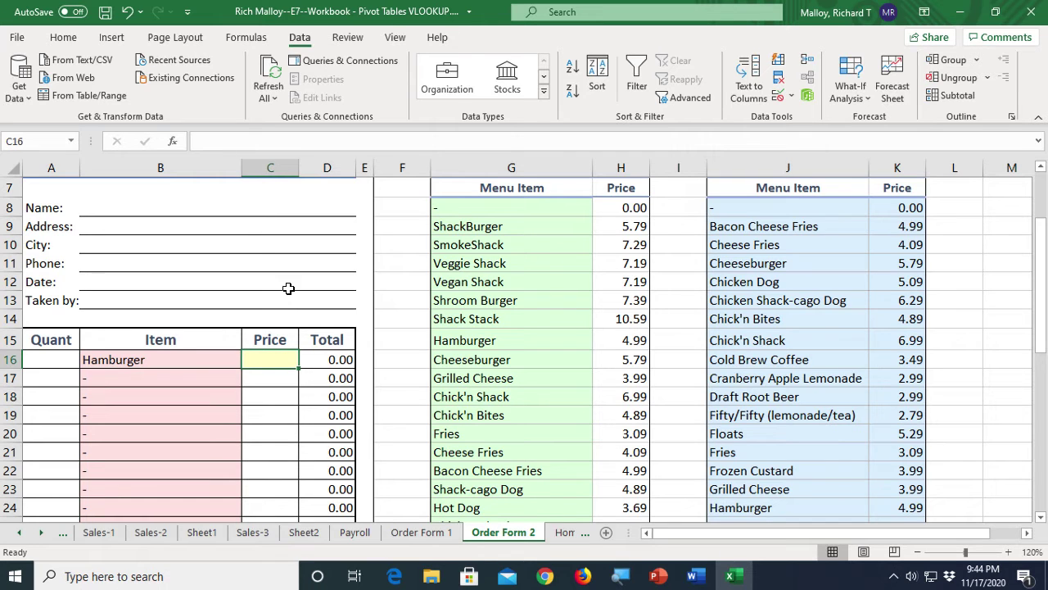
left_click(248, 41)
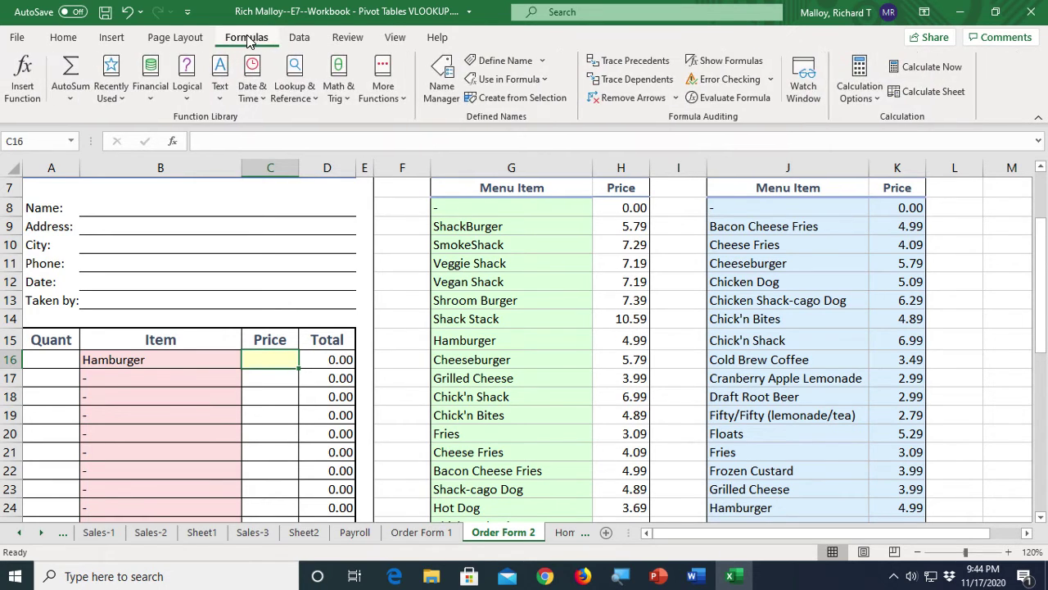
left_click(296, 72)
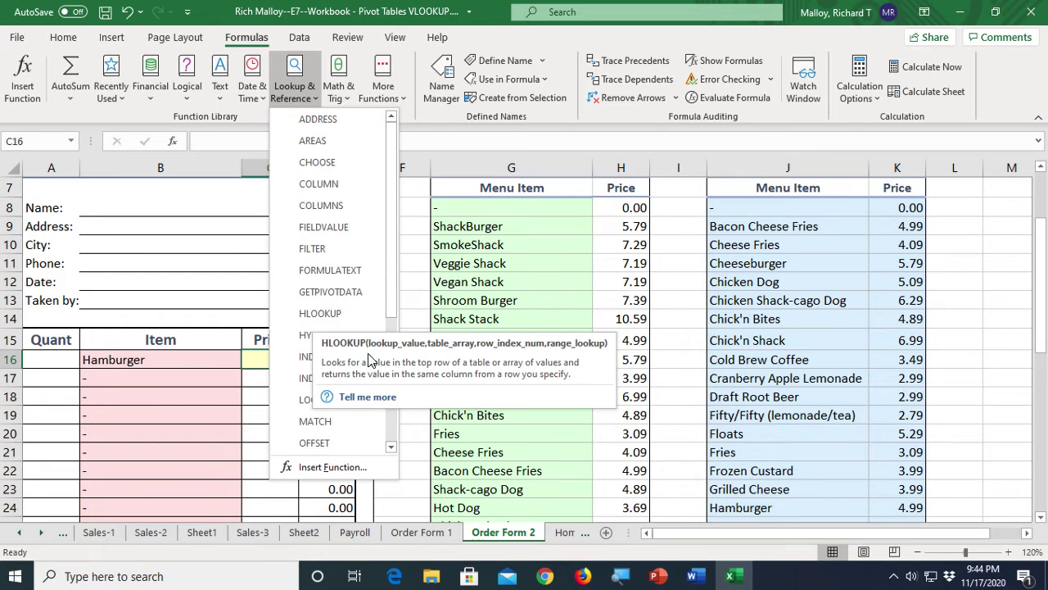
scroll(388, 421, "down", 4)
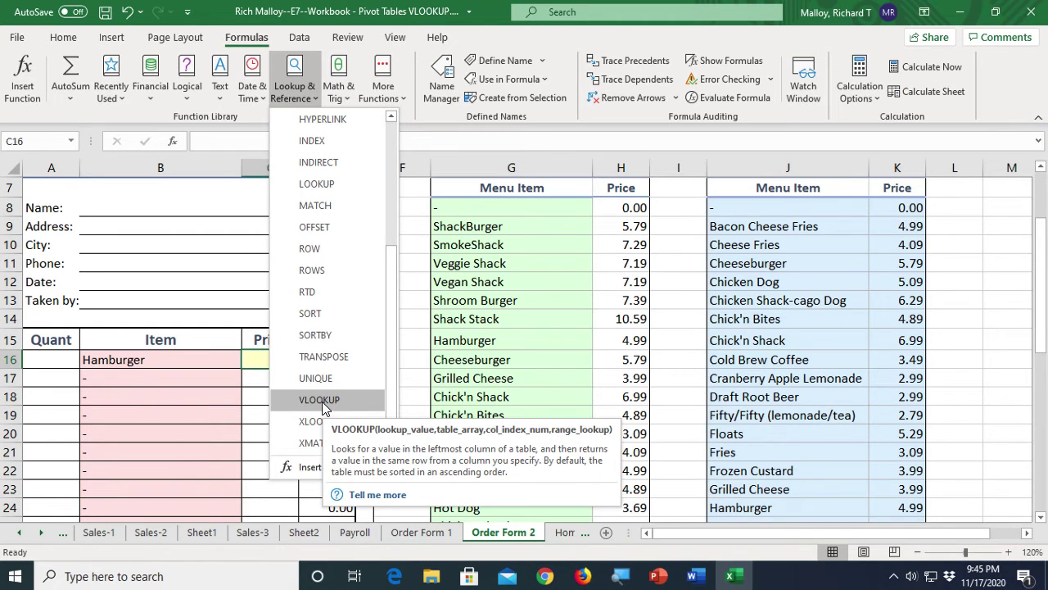
left_click(322, 401)
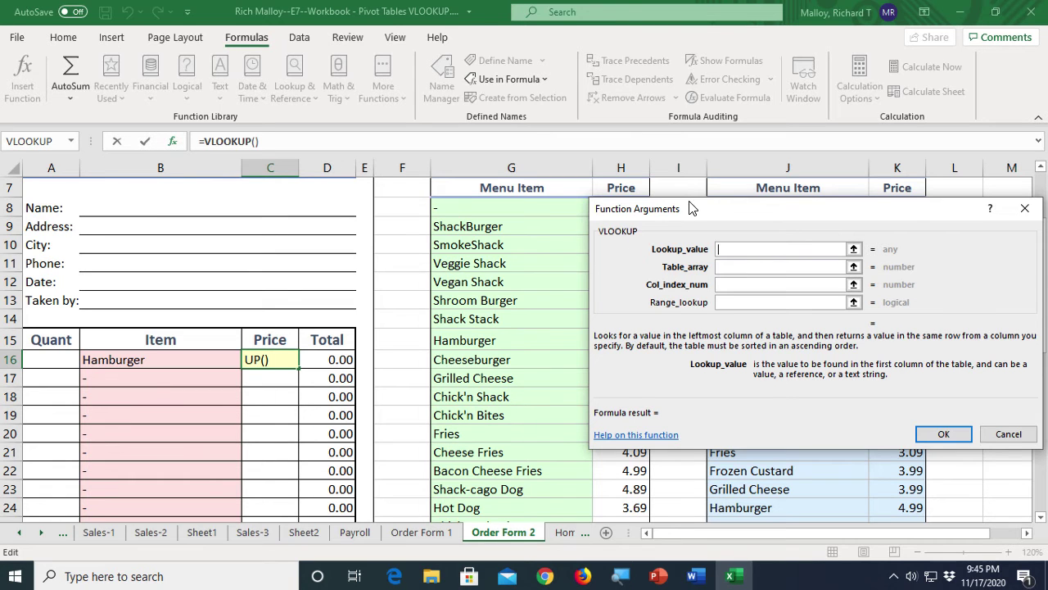
left_click_drag(688, 209, 528, 248)
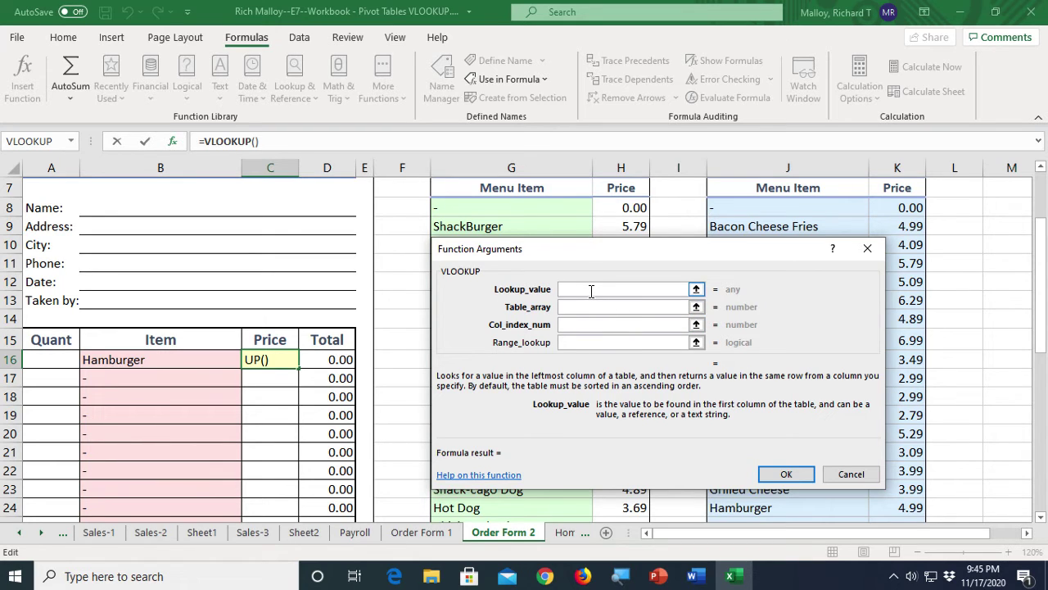
left_click_drag(549, 250, 484, 141)
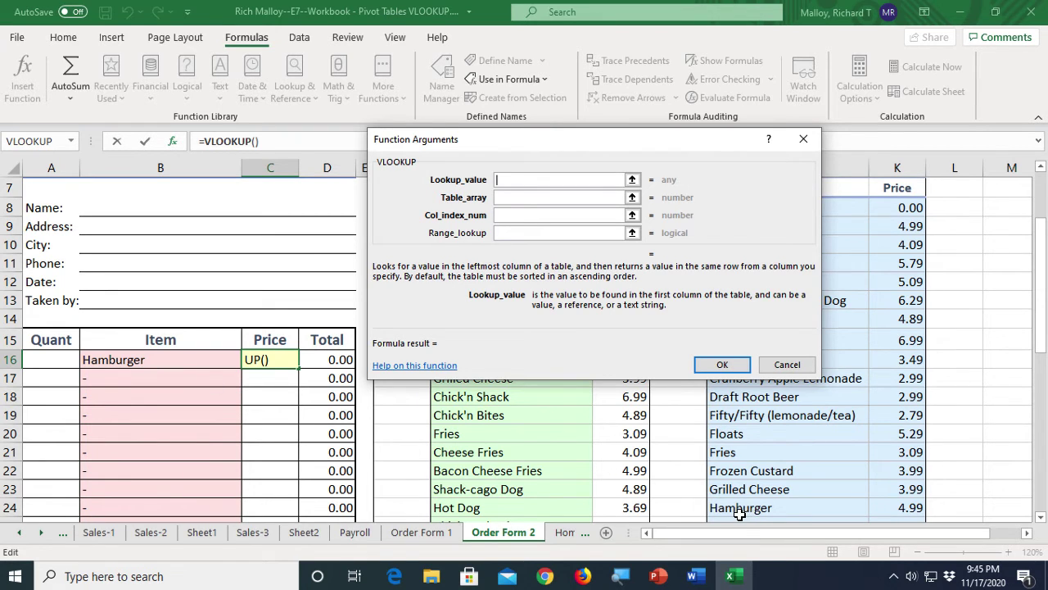
left_click(168, 361)
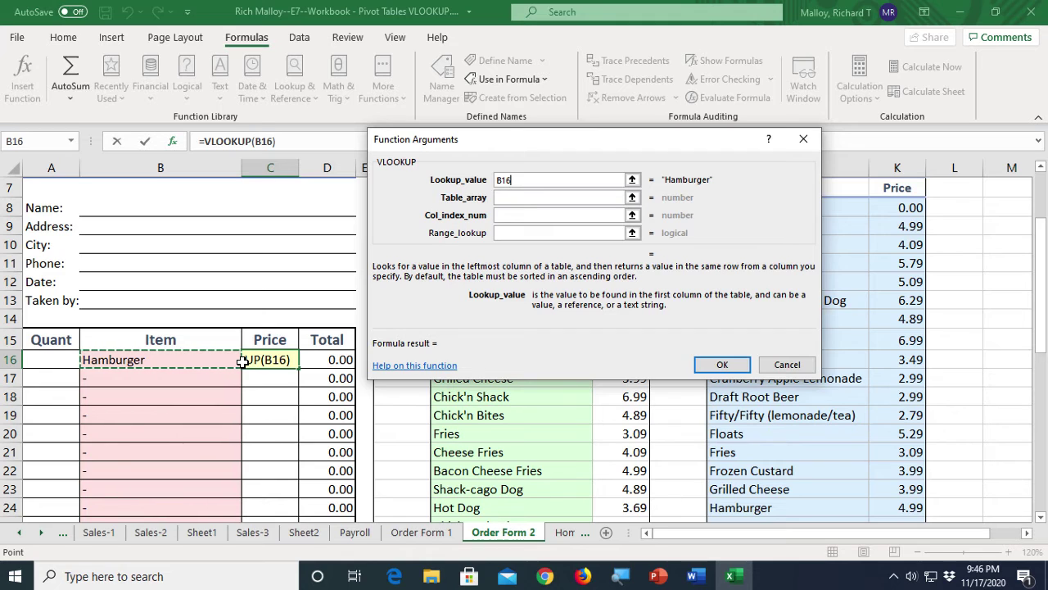
Set the VLOOKUP table array to the alphabetical menu items and prices as the absolute range $J$8:$K$38.
key("Tab")
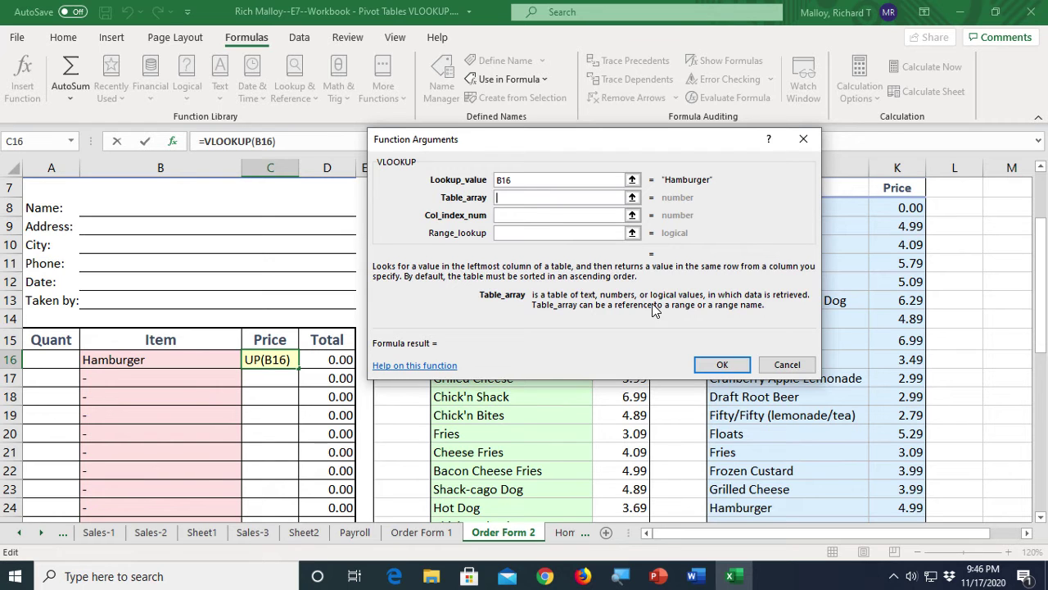
left_click_drag(613, 146, 457, 80)
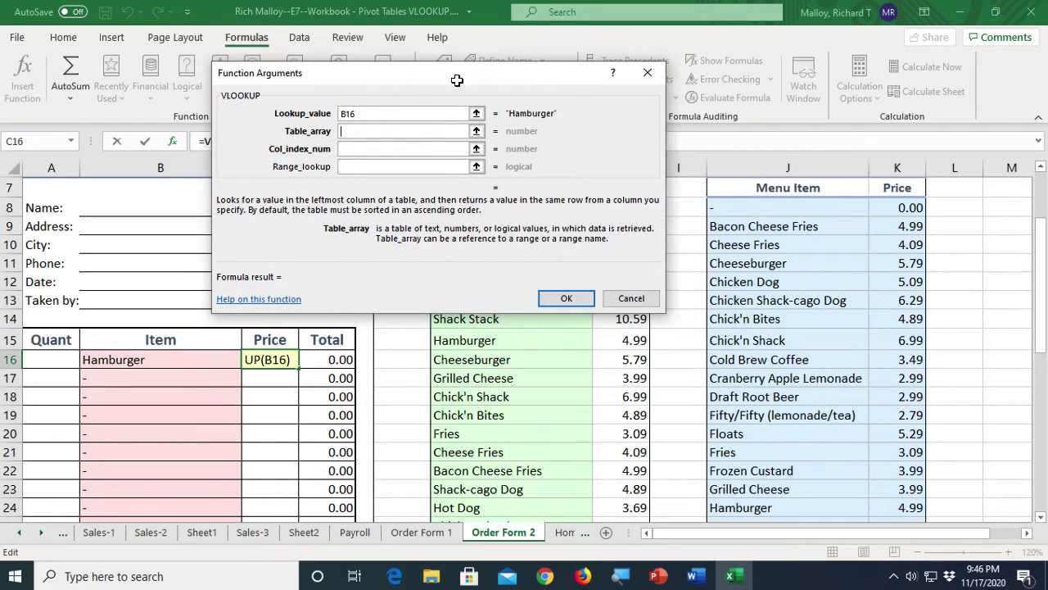
left_click_drag(767, 210, 880, 210)
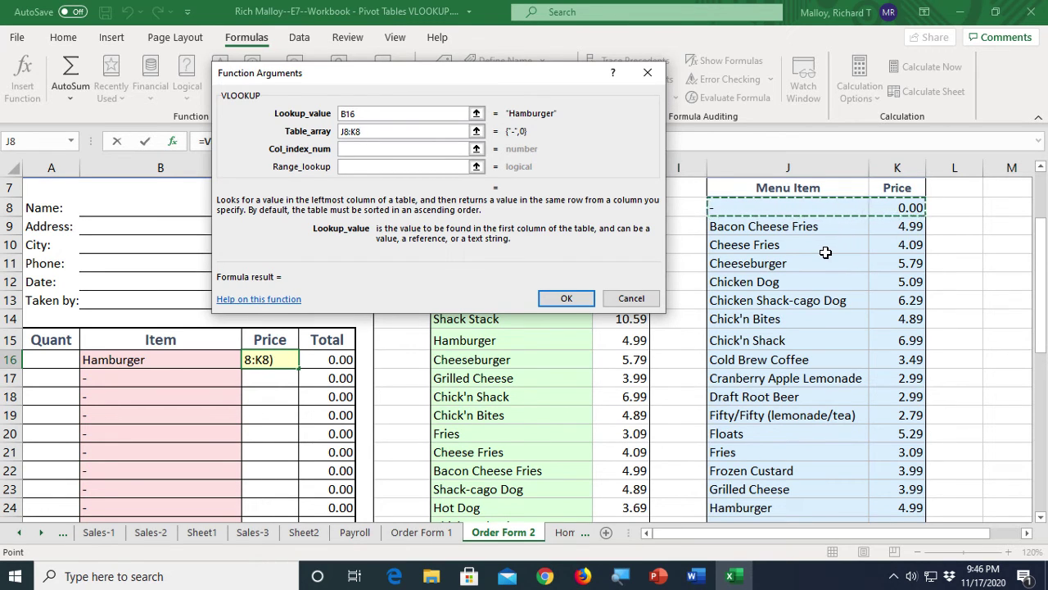
key("ctrl+shift+Down")
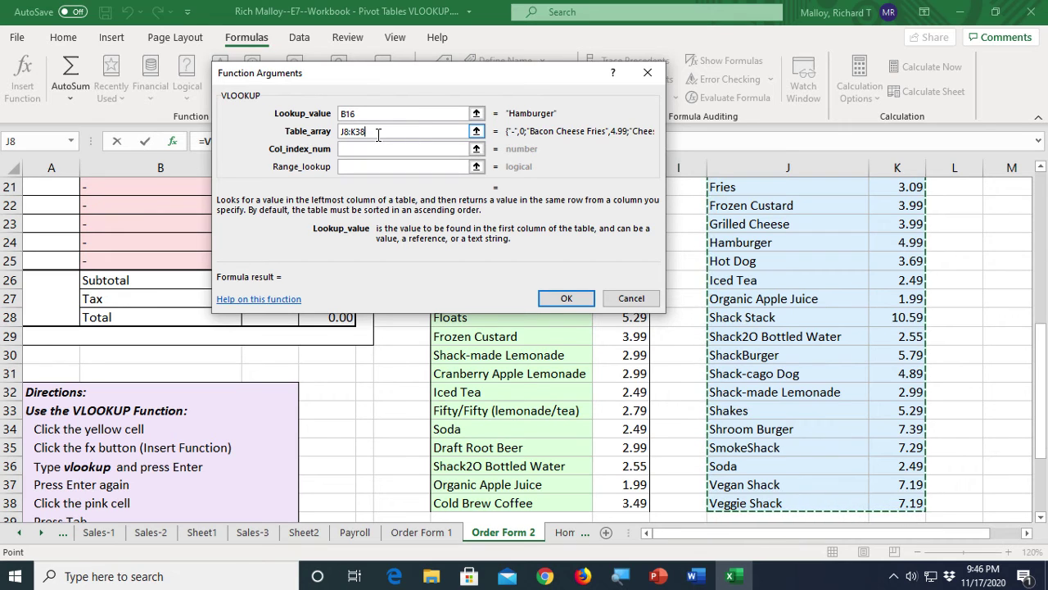
left_click_drag(400, 75, 416, 365)
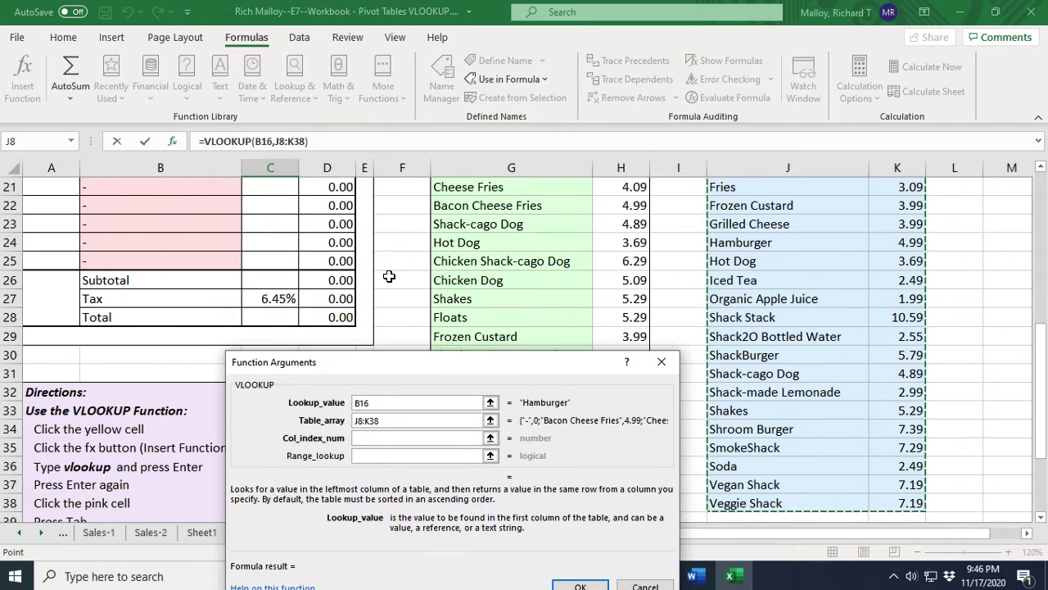
scroll(386, 274, "up", 3)
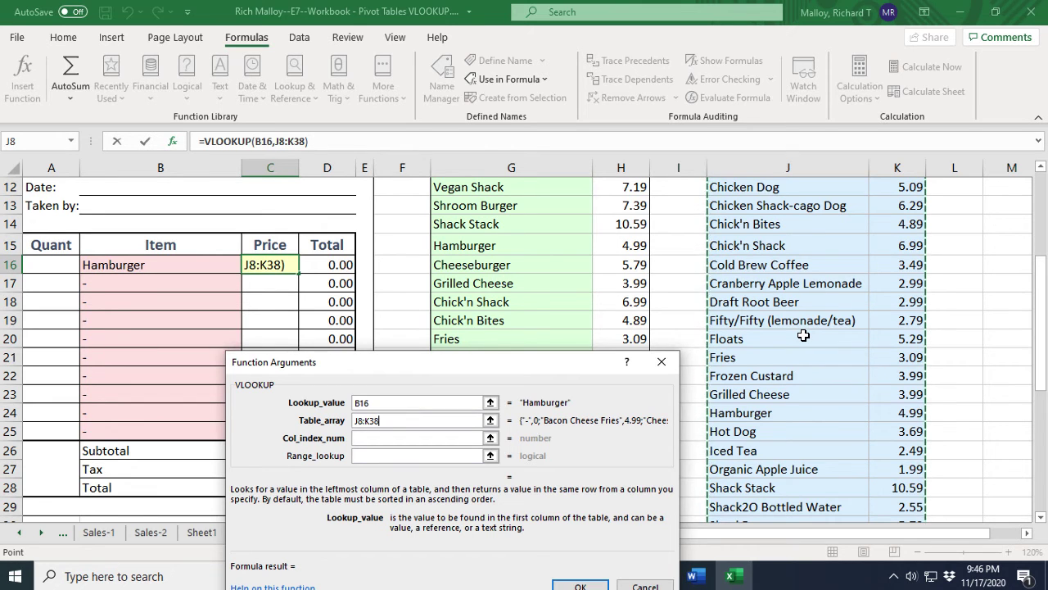
key("F4")
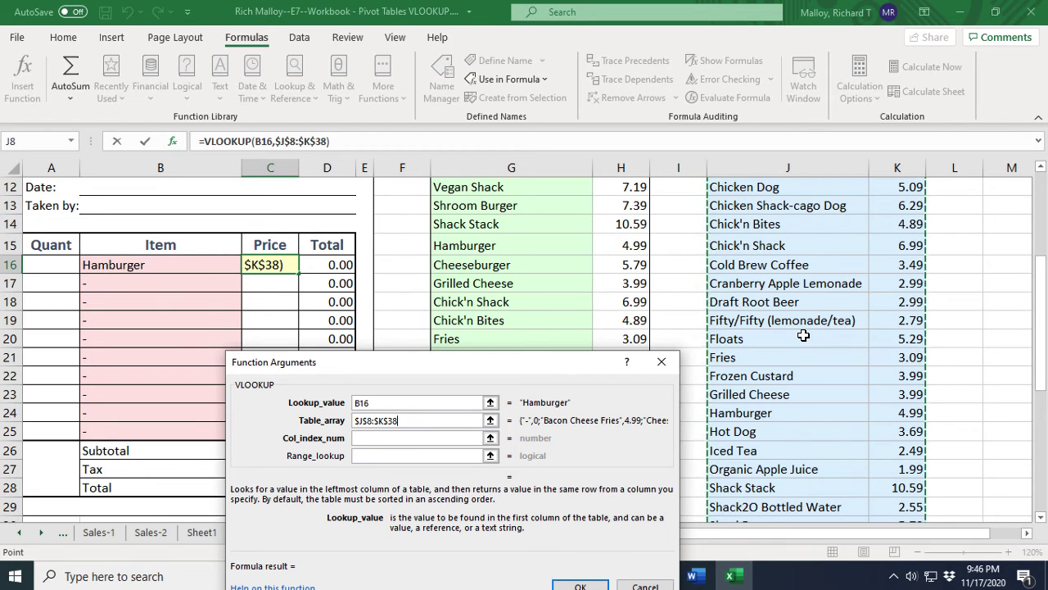
Set the VLOOKUP column index to 2 and range lookup to false, and complete the formula.
left_click(378, 439)
left_click(379, 439)
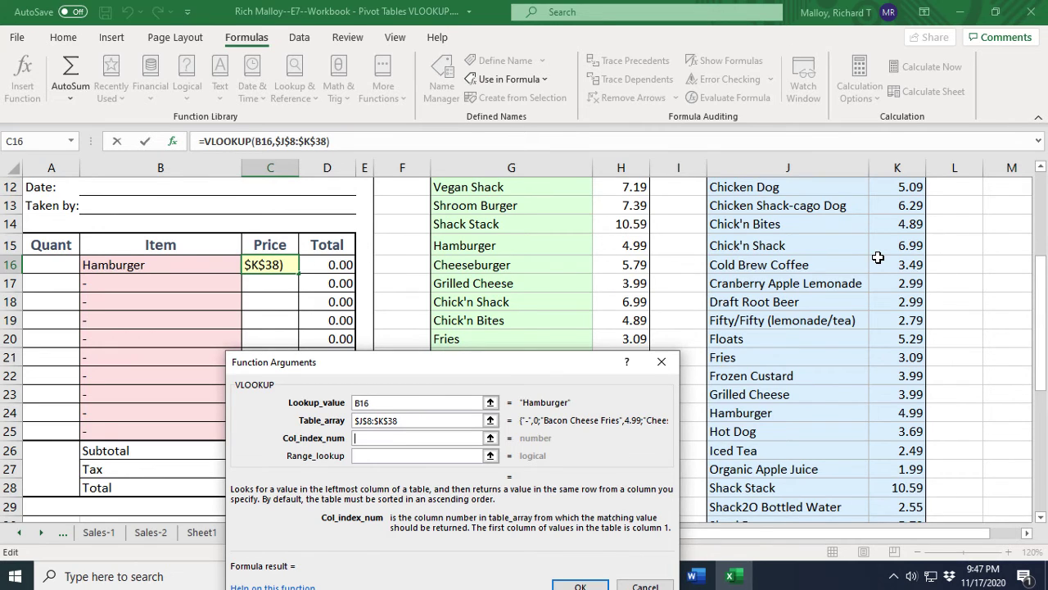
type("2")
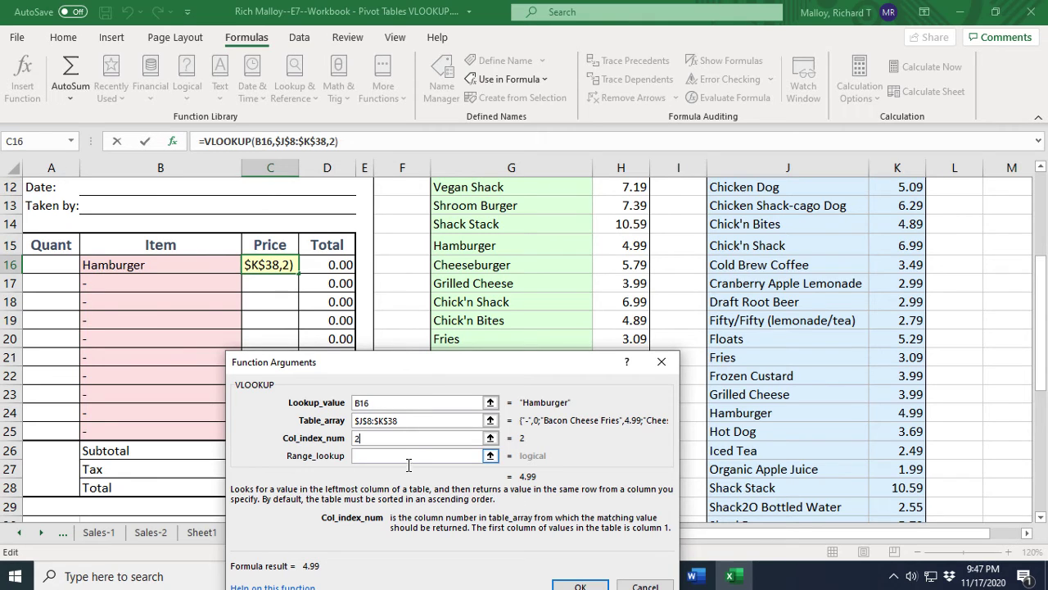
left_click(403, 456)
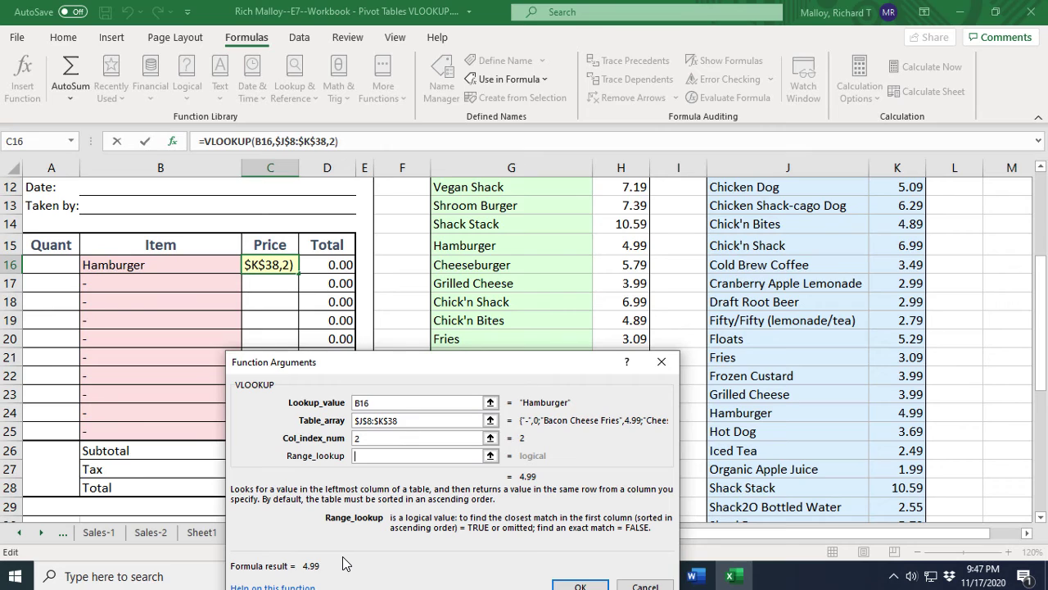
type("fa")
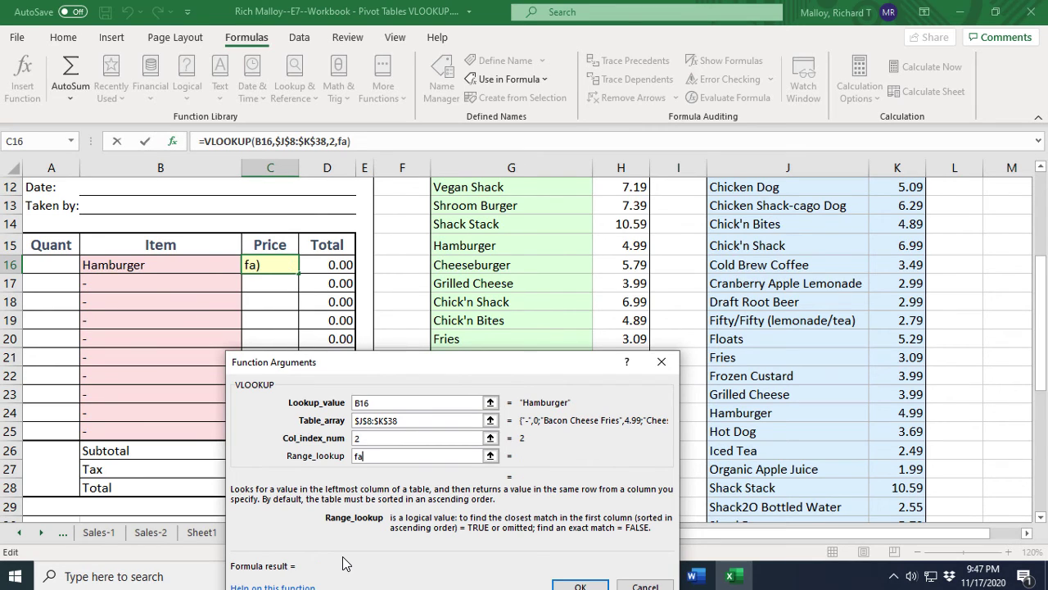
type("lse")
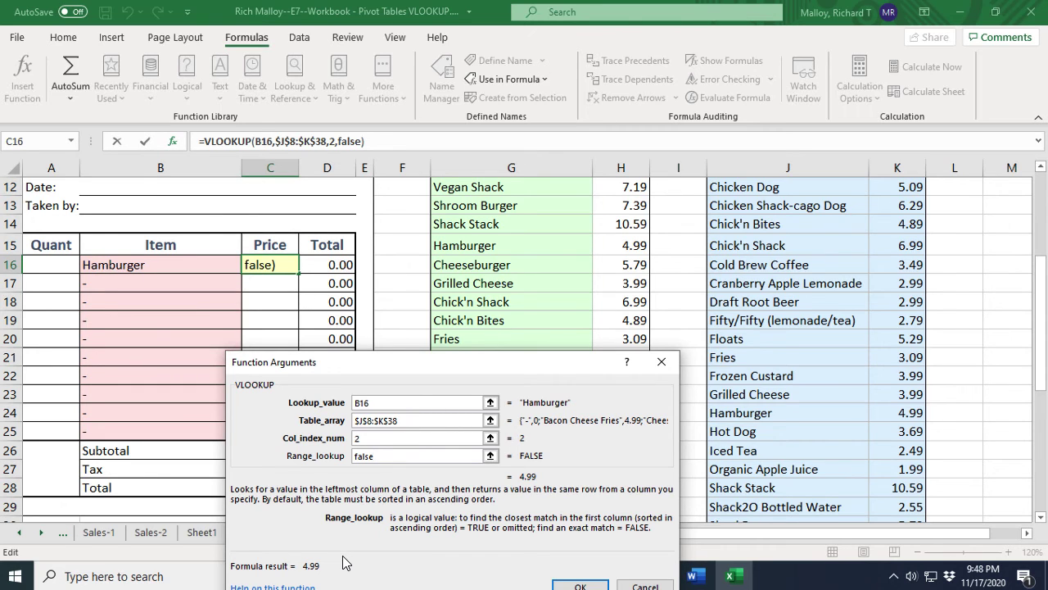
left_click_drag(422, 368, 412, 334)
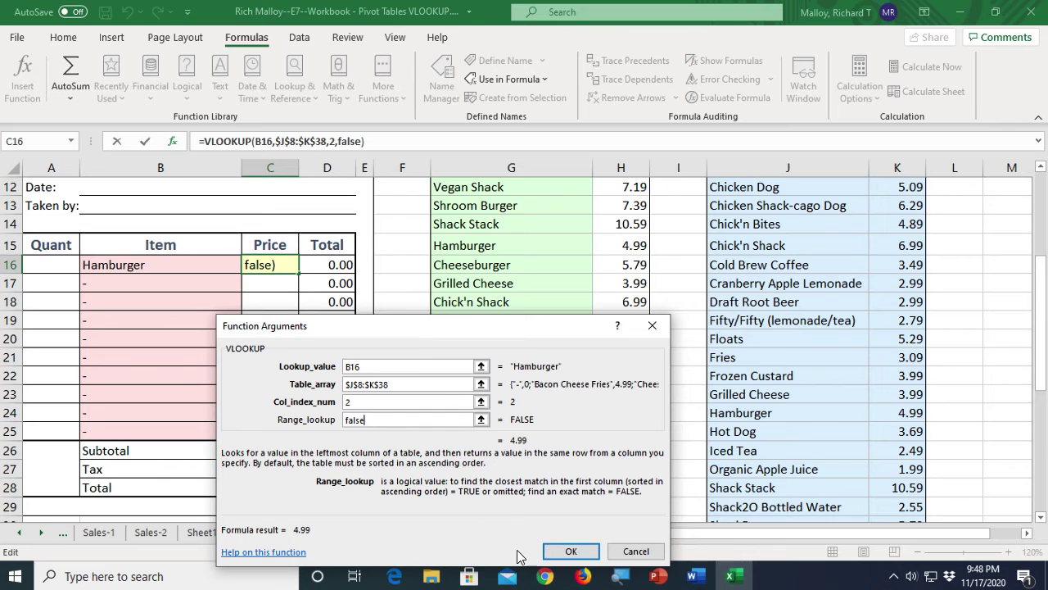
left_click(571, 552)
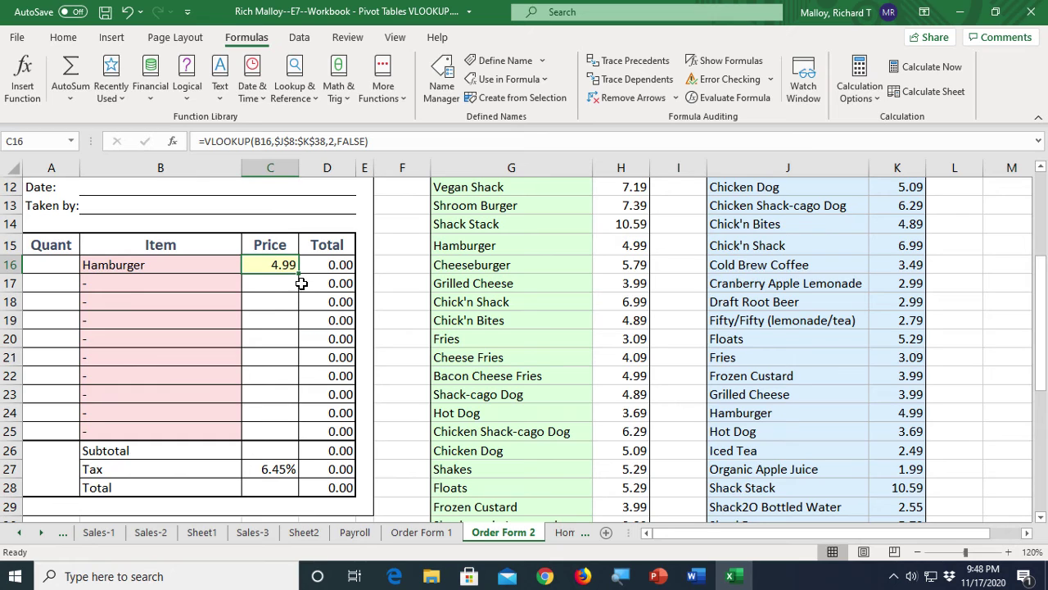
Copy the price formula from C16 down through C25 and format those prices with two decimal places.
left_click_drag(301, 283, 298, 439)
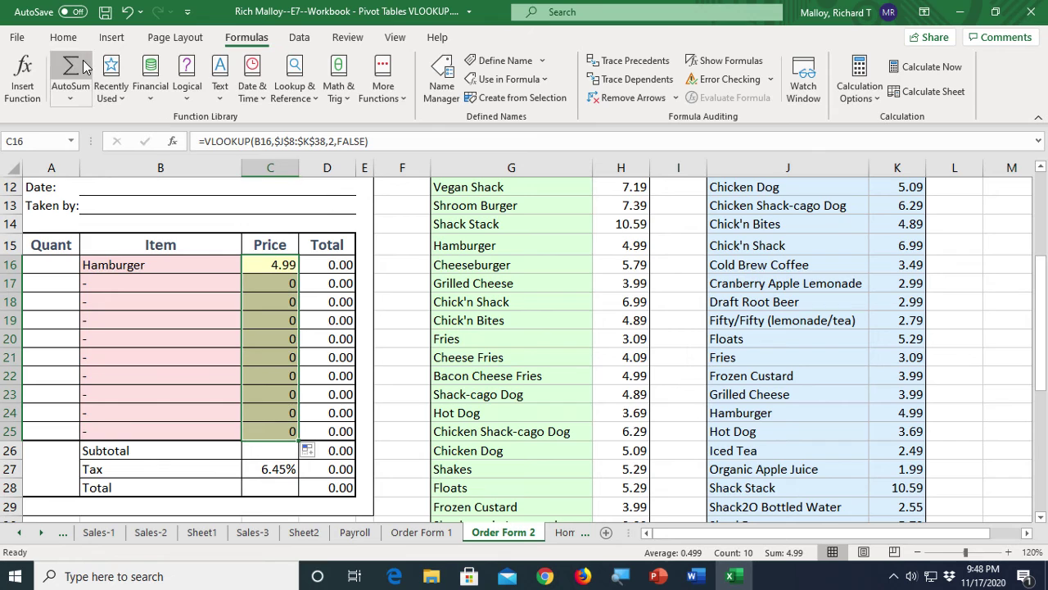
left_click(63, 37)
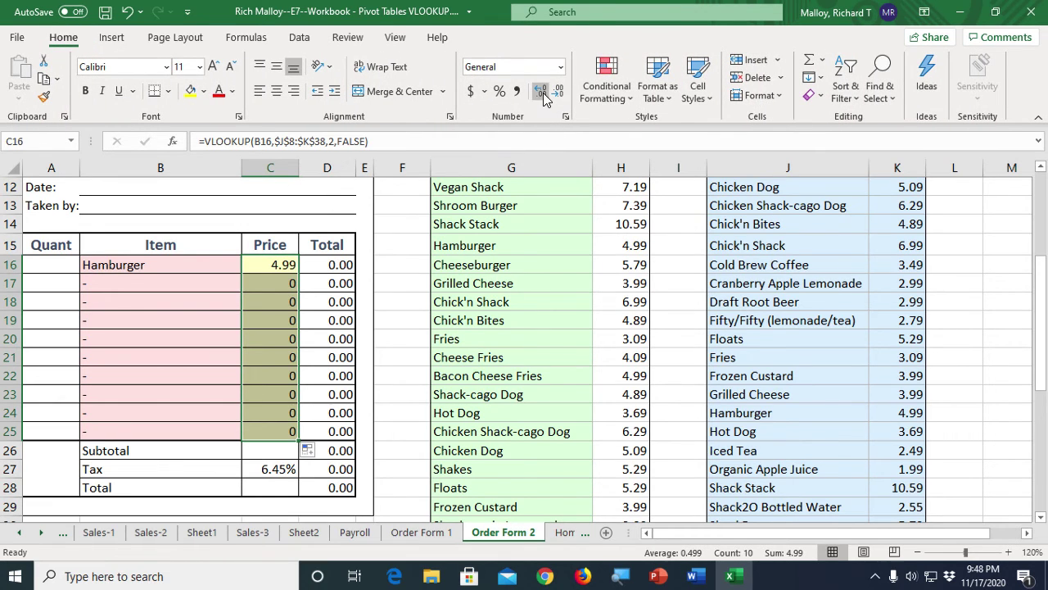
left_click(543, 92)
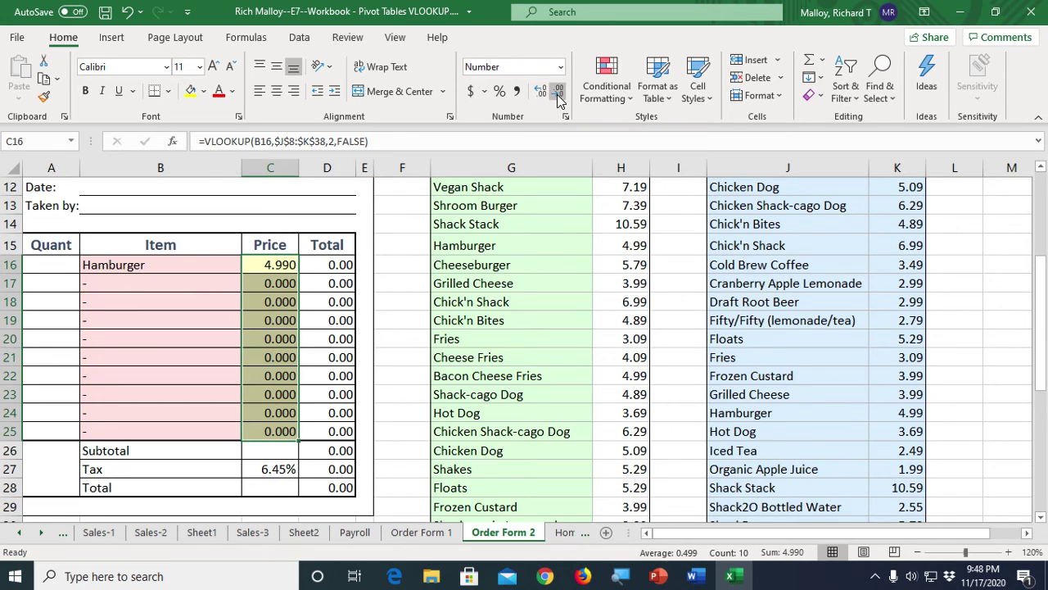
left_click(560, 95)
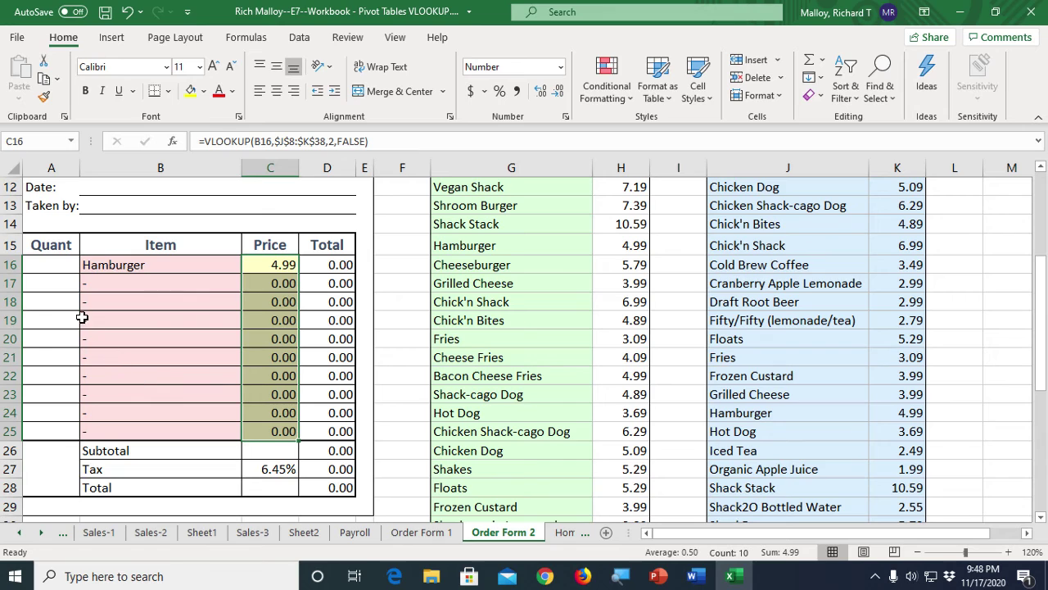
Enter a quantity of 2 for the Hamburger in A16.
left_click(56, 263)
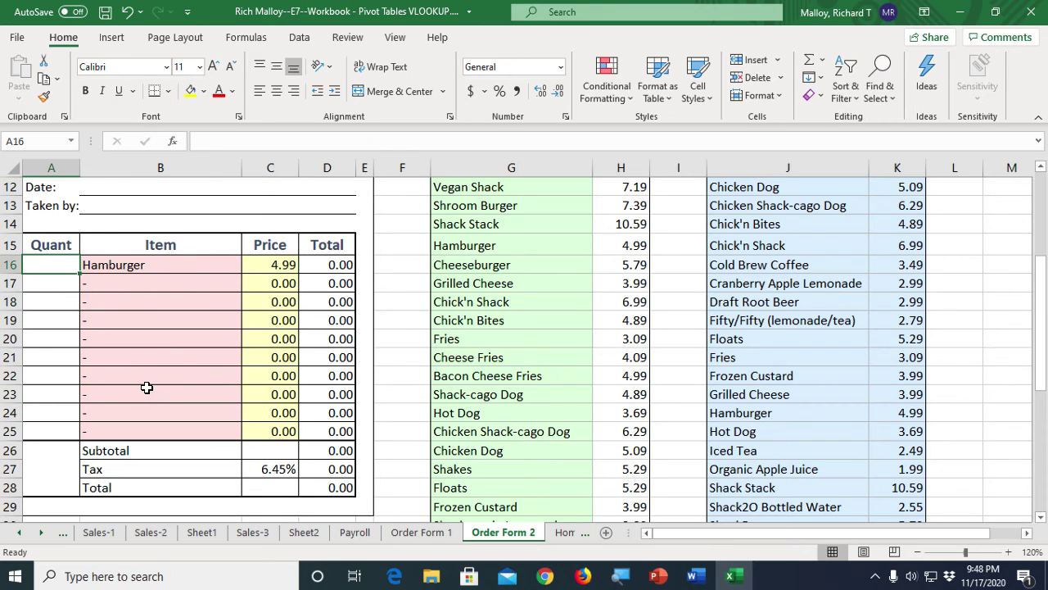
type("2")
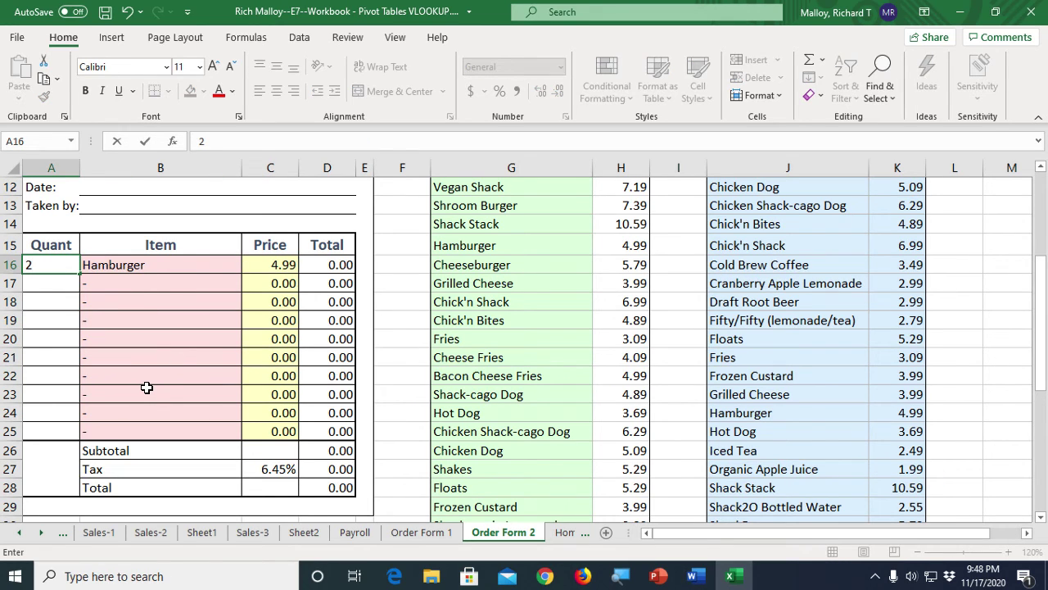
key("Return")
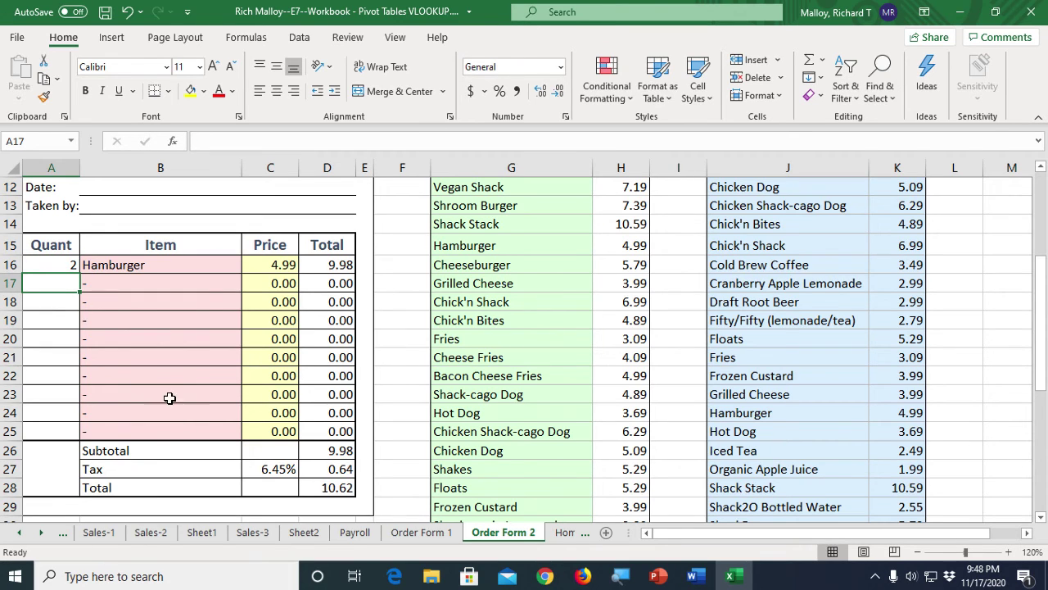
Choose Fries as the item in B22 and enter a quantity of 4 for it in A22.
left_click(145, 378)
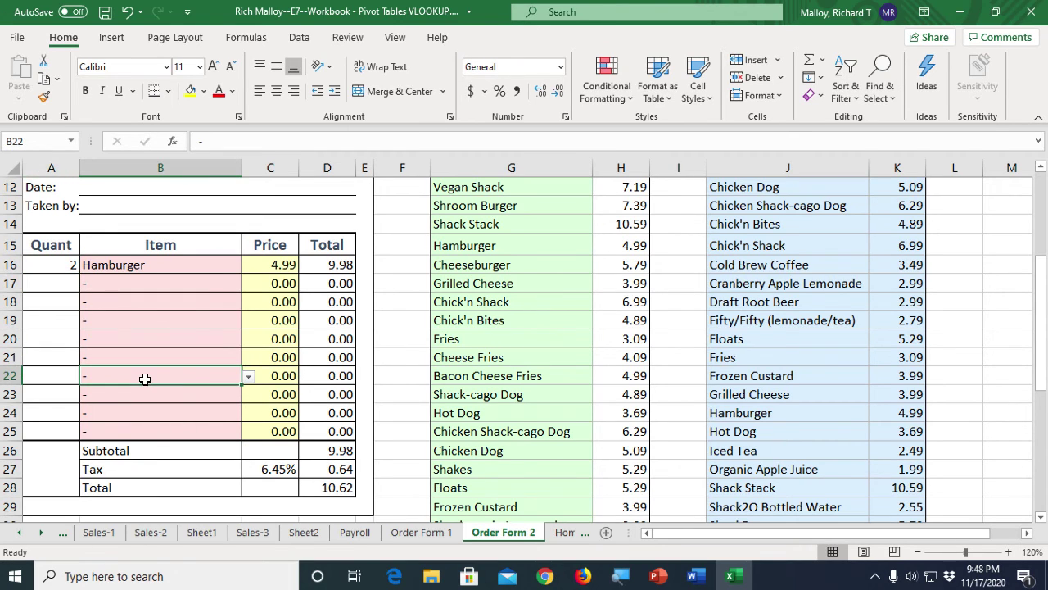
left_click(249, 377)
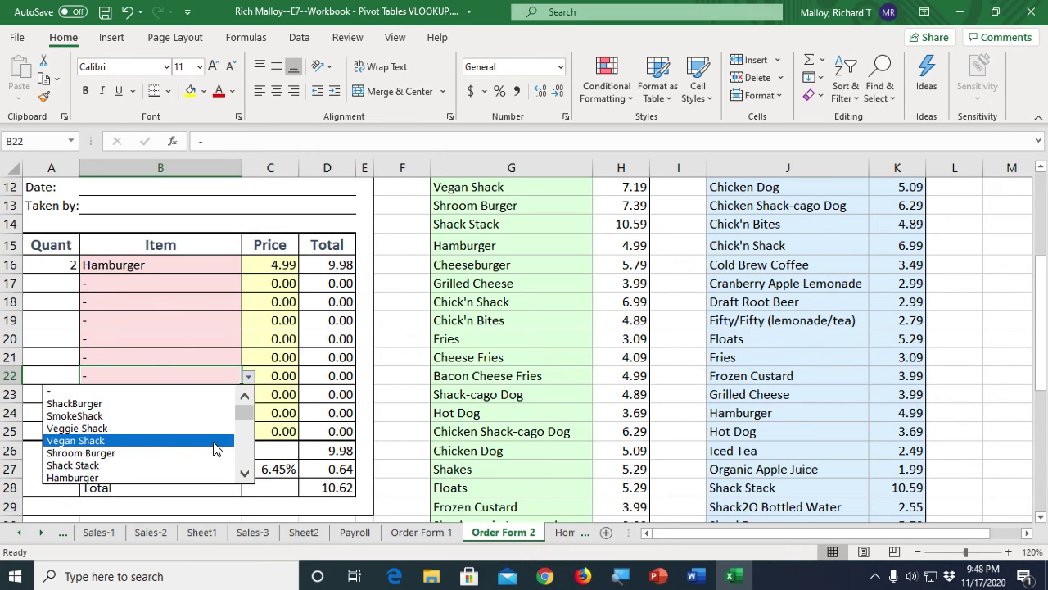
left_click(249, 461)
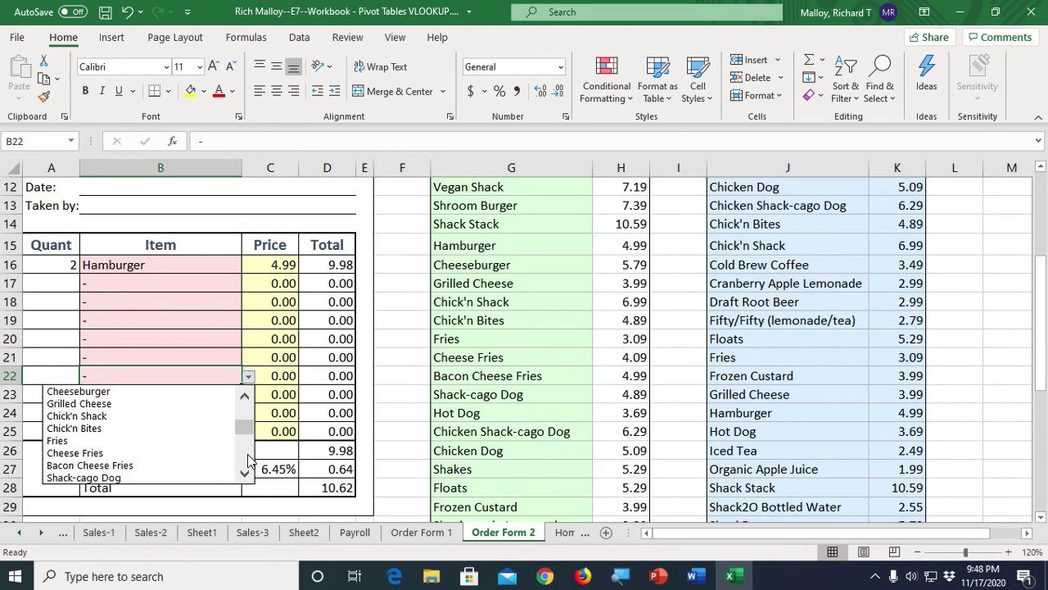
left_click(110, 441)
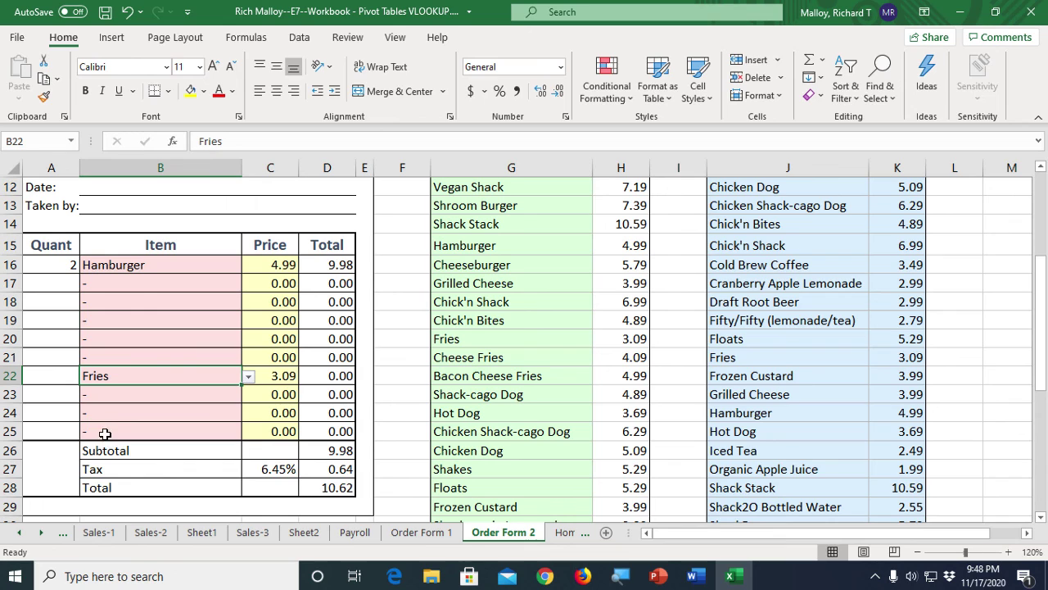
left_click(63, 376)
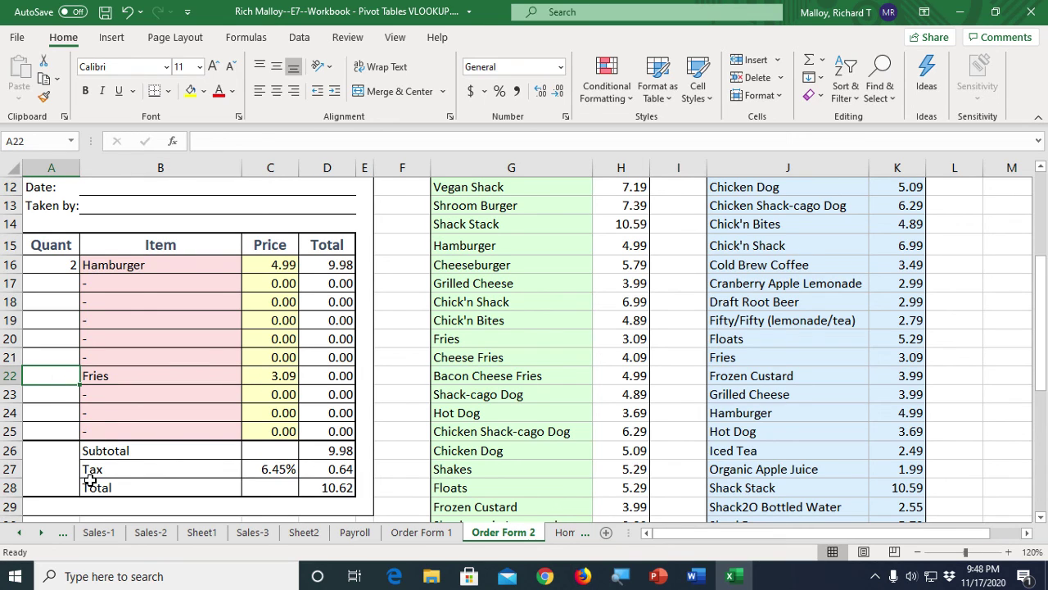
type("4")
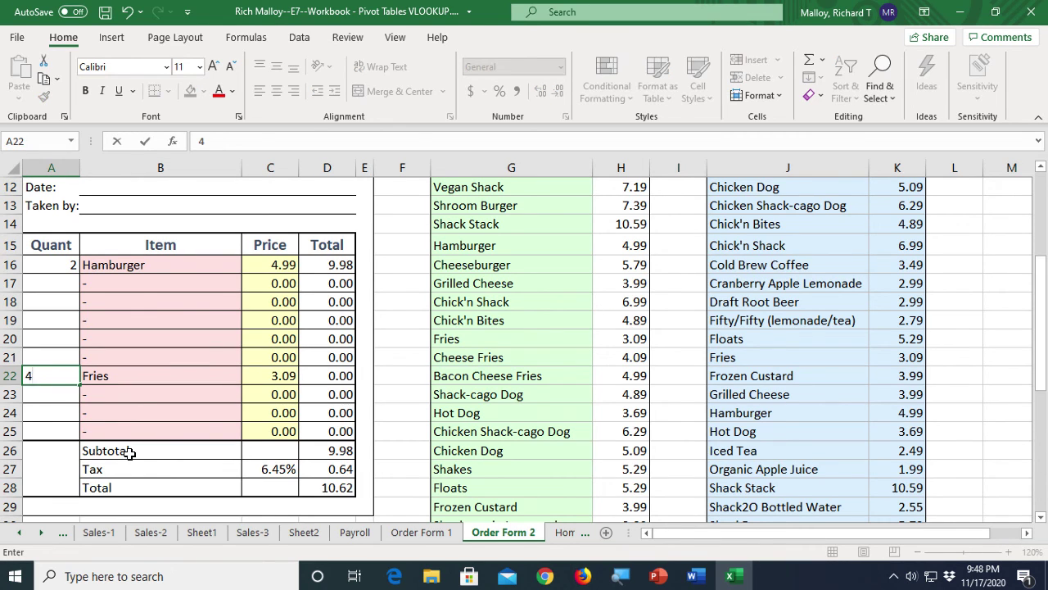
key("Return")
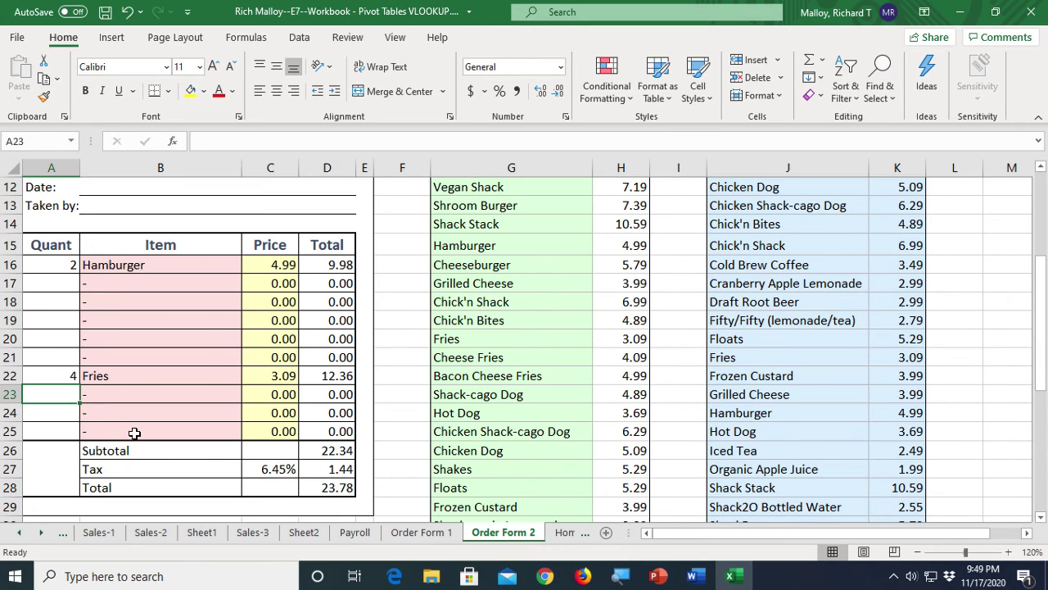
Clear the Fries quantity in A22 and reset the item in B22 to the blank "-" choice.
left_click(118, 370)
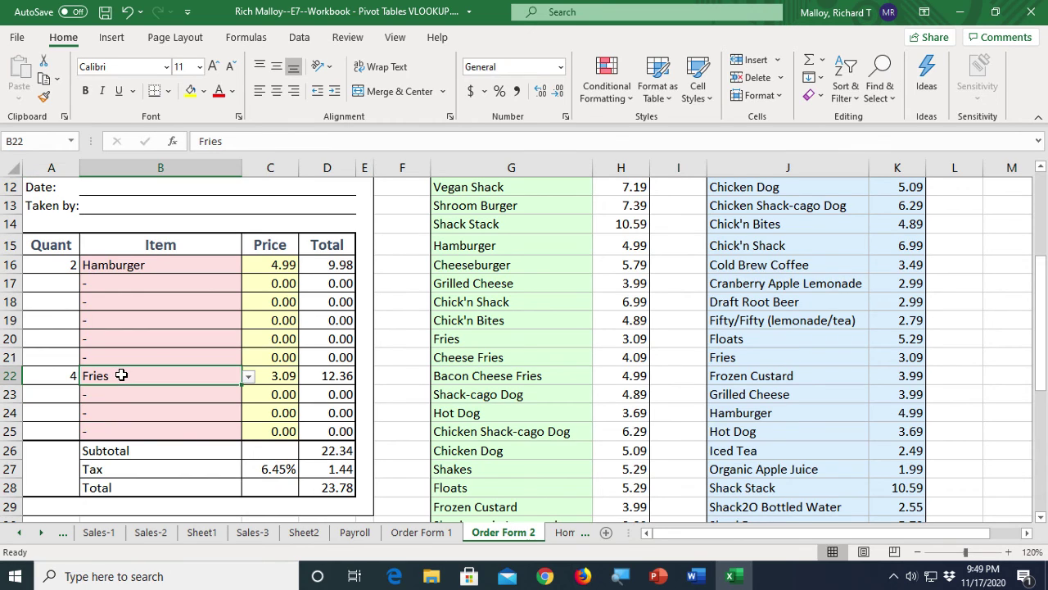
left_click(63, 375)
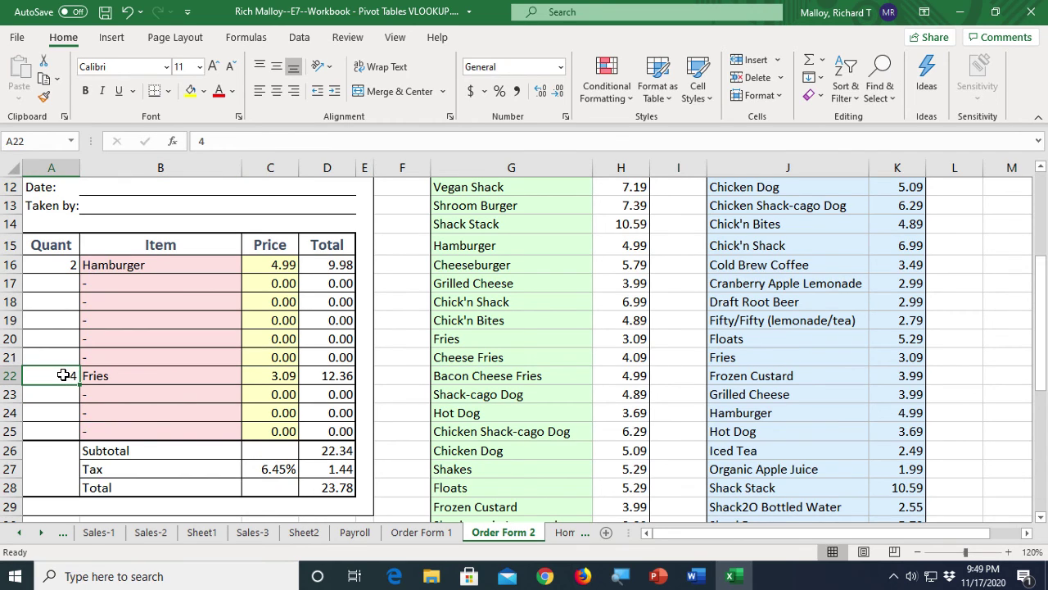
key("BackSpace")
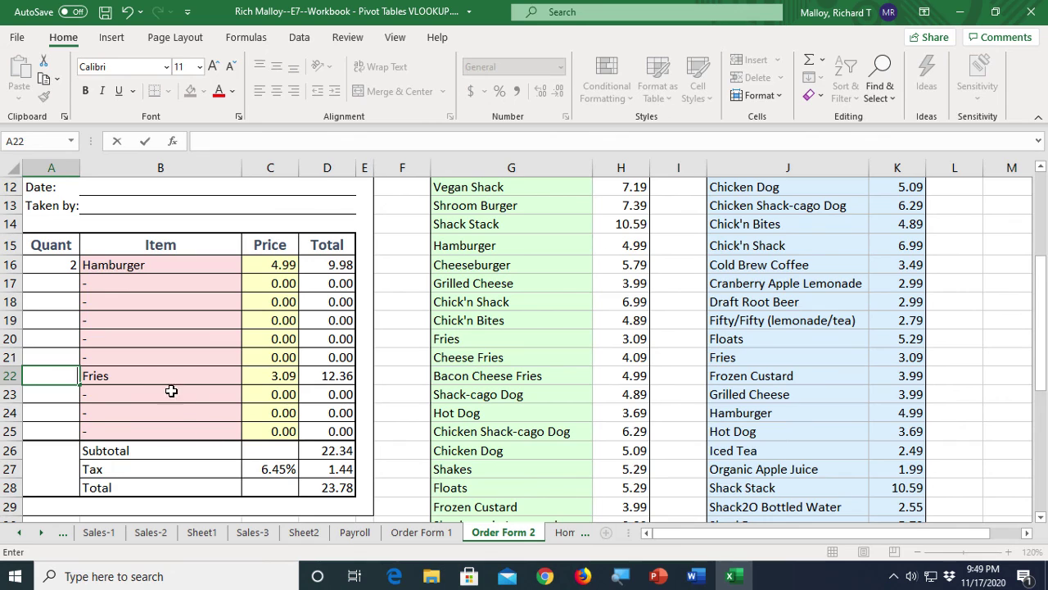
left_click(164, 377)
left_click(248, 378)
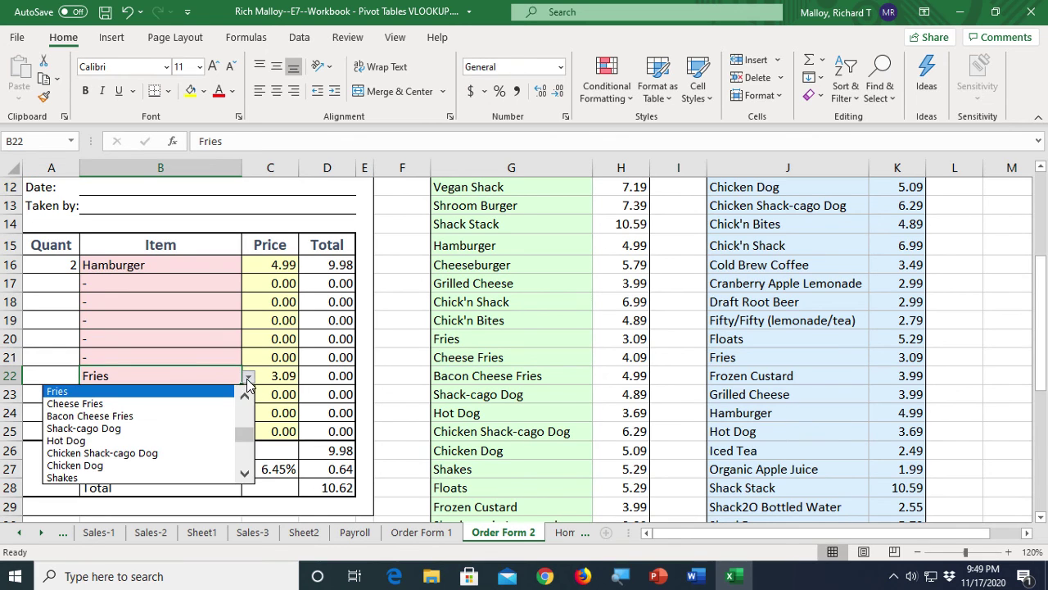
left_click_drag(246, 434, 245, 416)
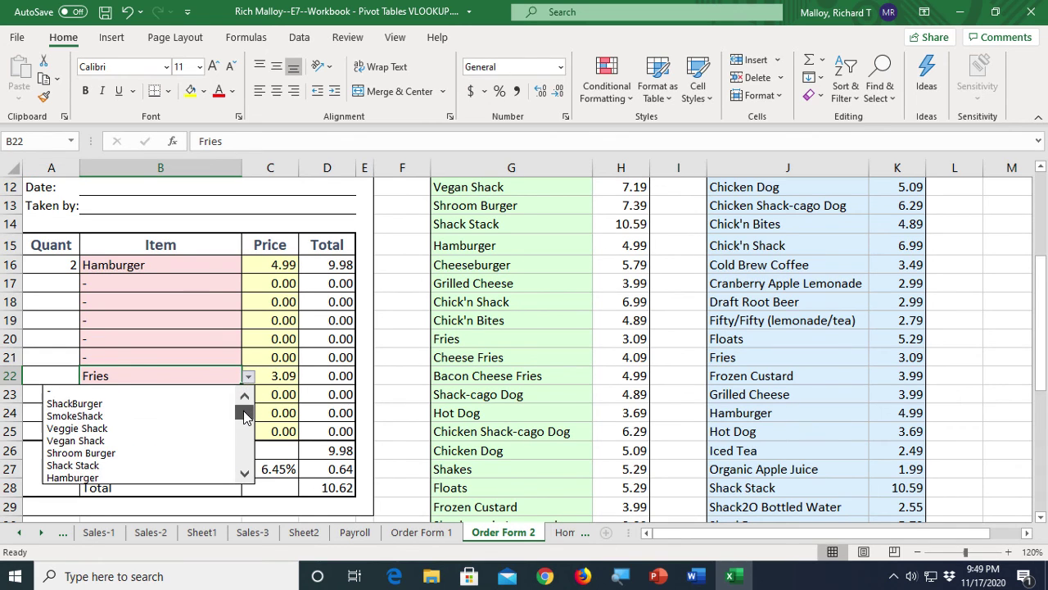
left_click(187, 392)
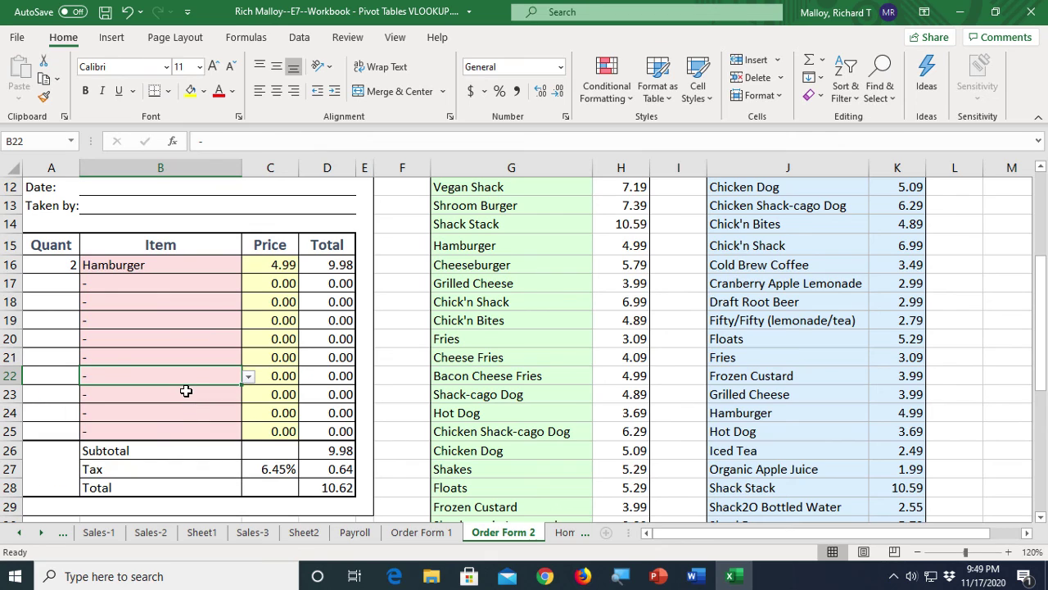
Reset the Hamburger item in B16 to the blank "-" choice and clear its quantity in A16.
left_click(163, 266)
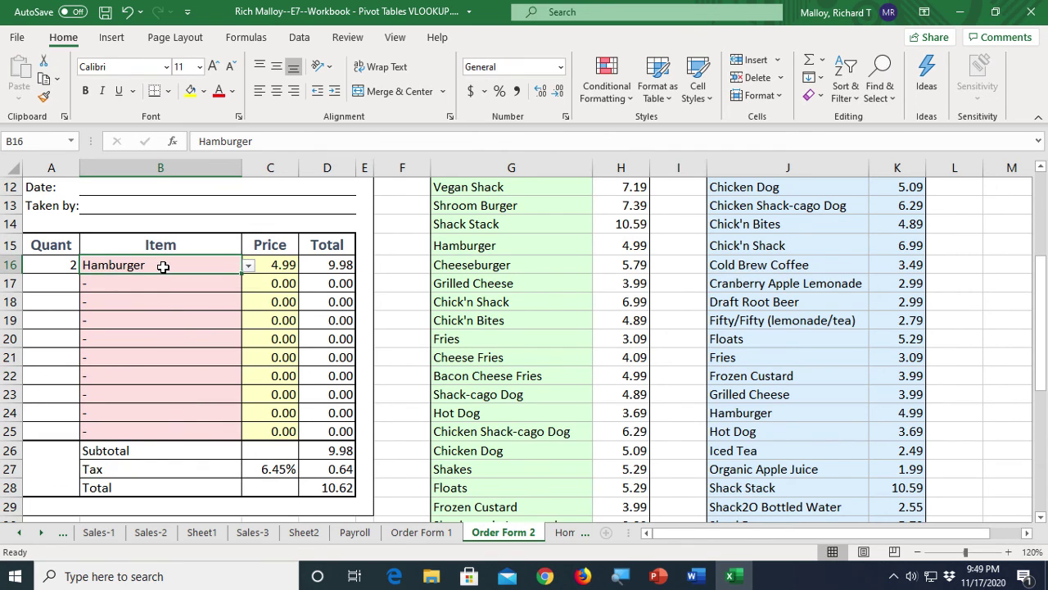
left_click(248, 267)
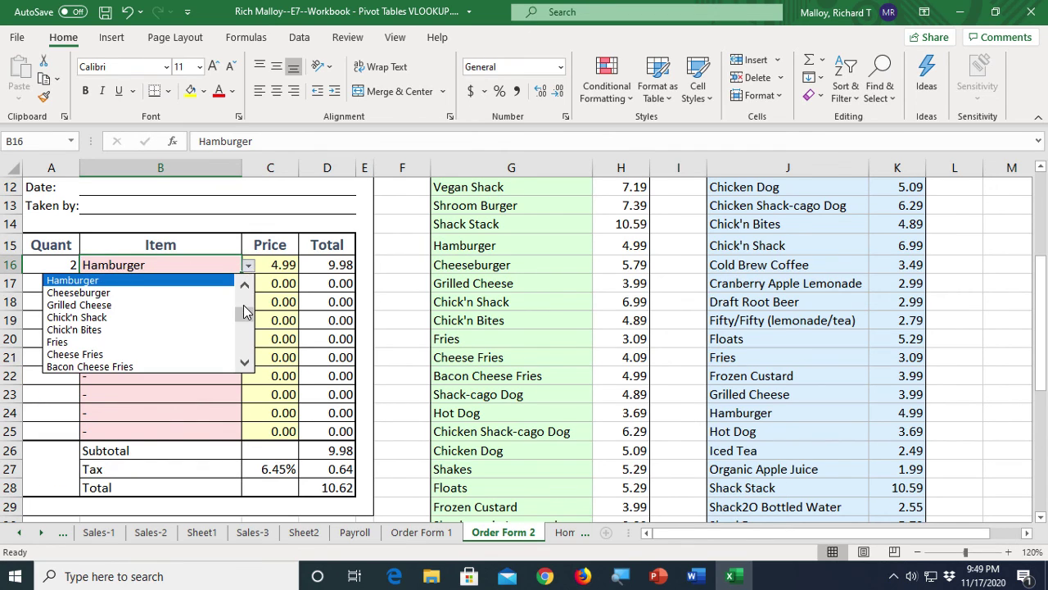
left_click_drag(245, 311, 227, 278)
left_click(196, 280)
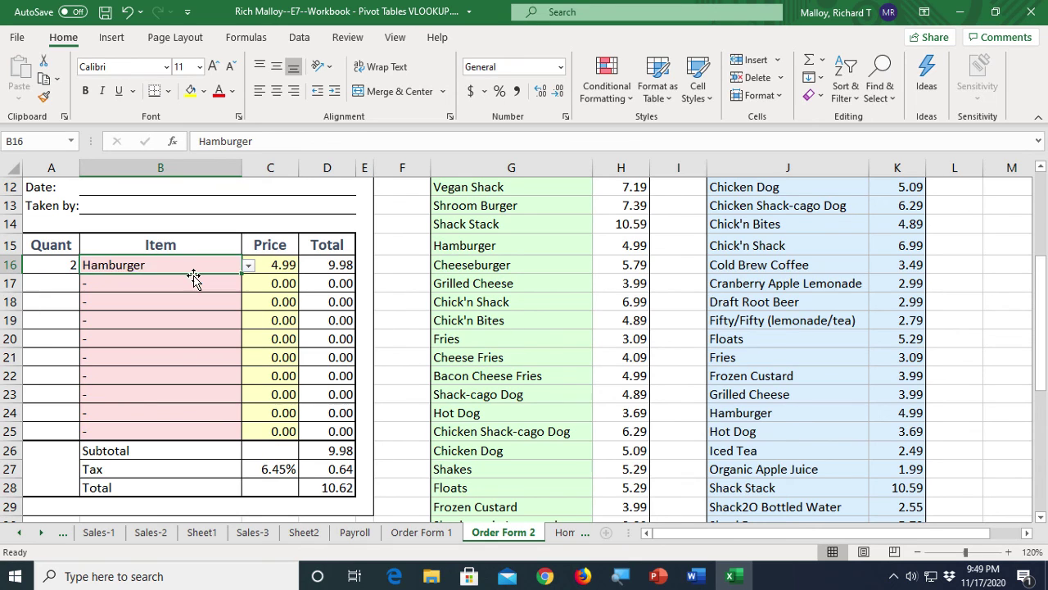
left_click(74, 263)
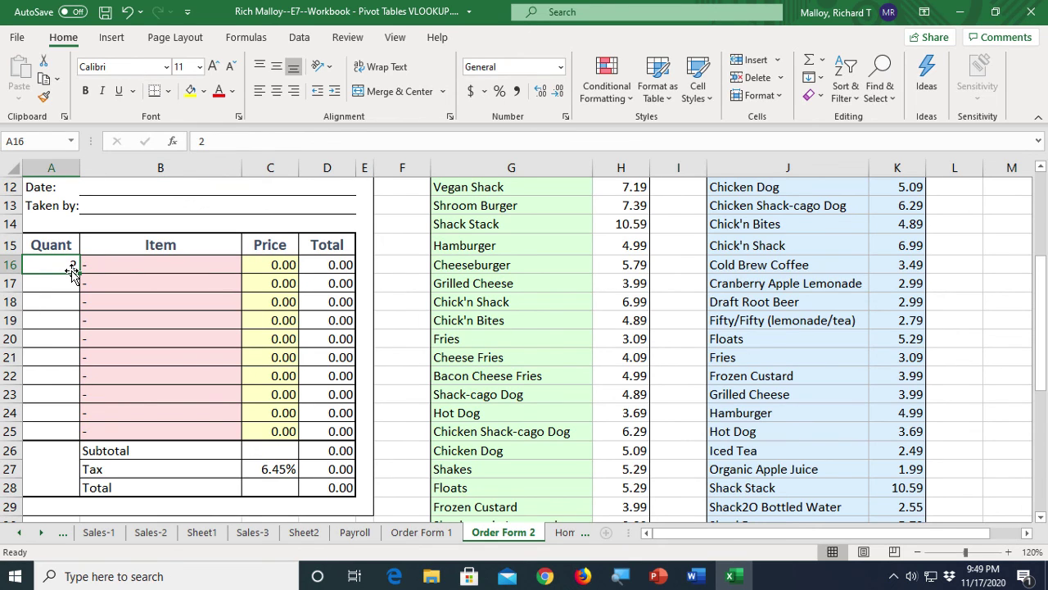
left_click(72, 358)
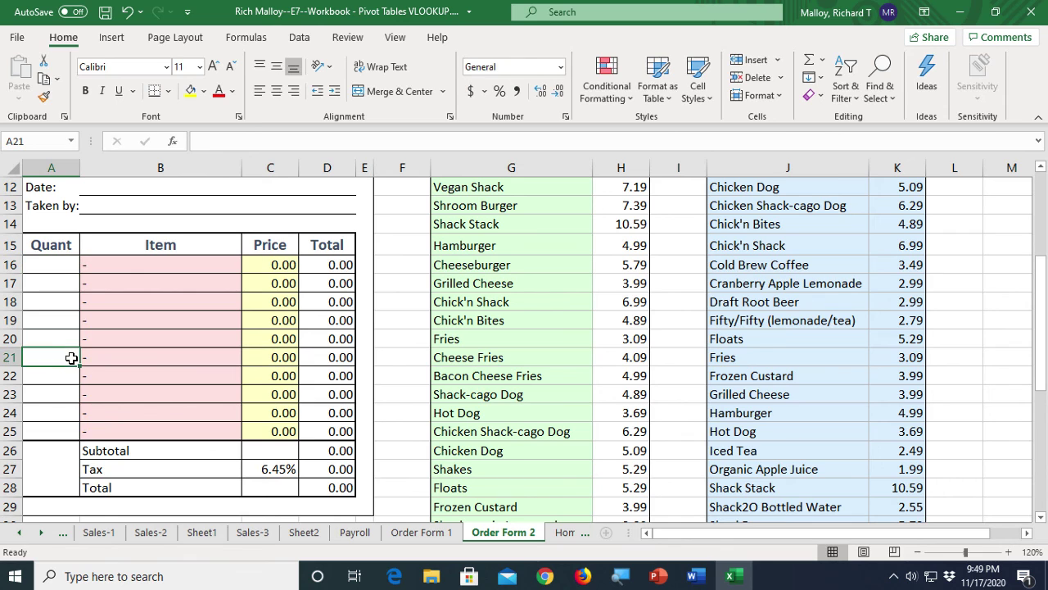
Review the cleared order form and examine the VLOOKUP price formulas in C25 and C16 without changing them.
scroll(148, 385, "up", 4)
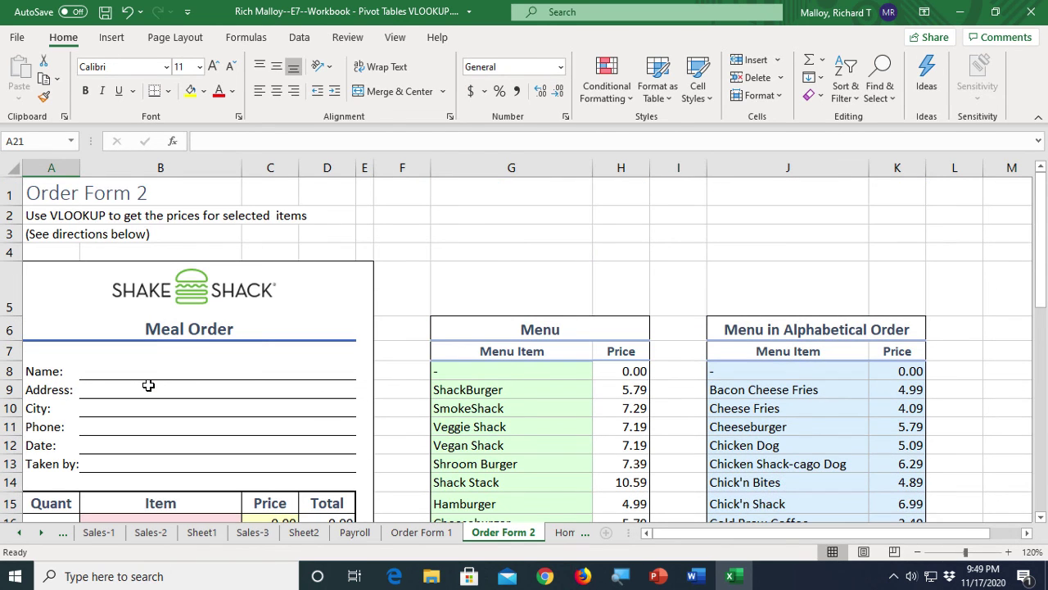
scroll(148, 385, "down", 2)
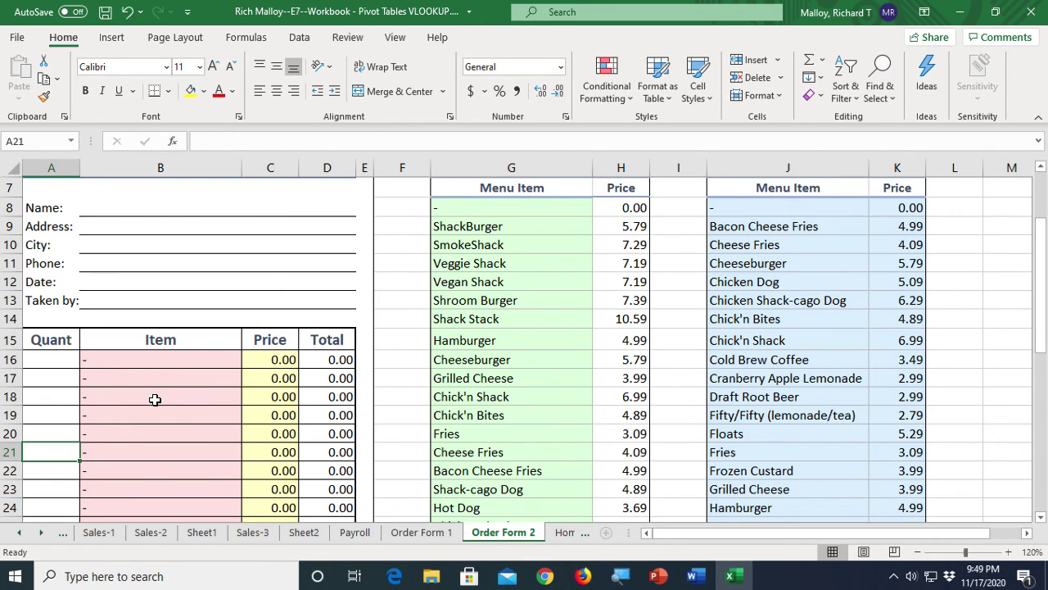
scroll(284, 368, "down", 3)
left_click(270, 361)
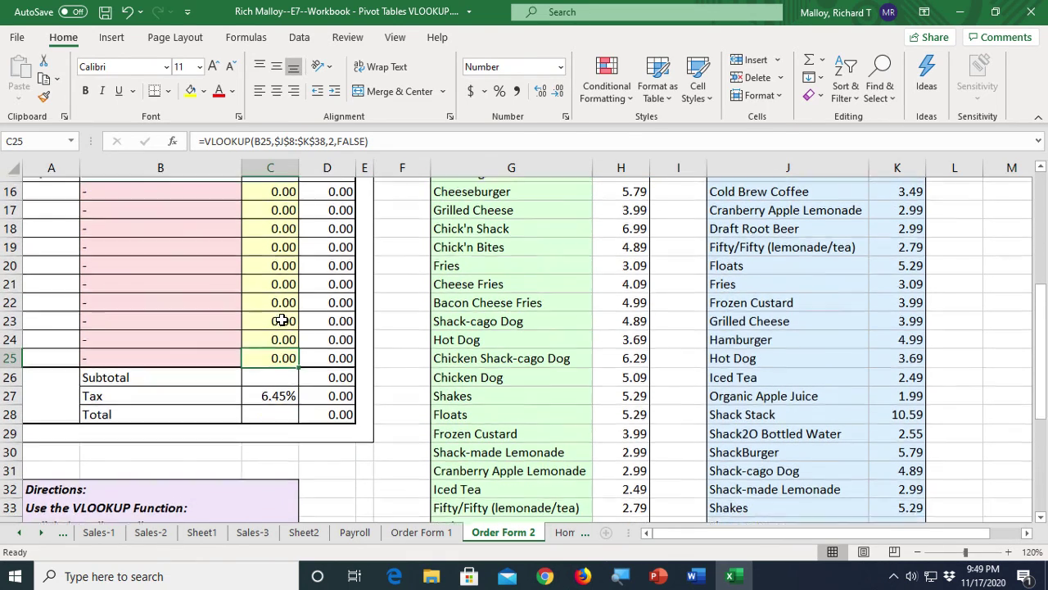
scroll(281, 320, "up", 2)
double_click(271, 302)
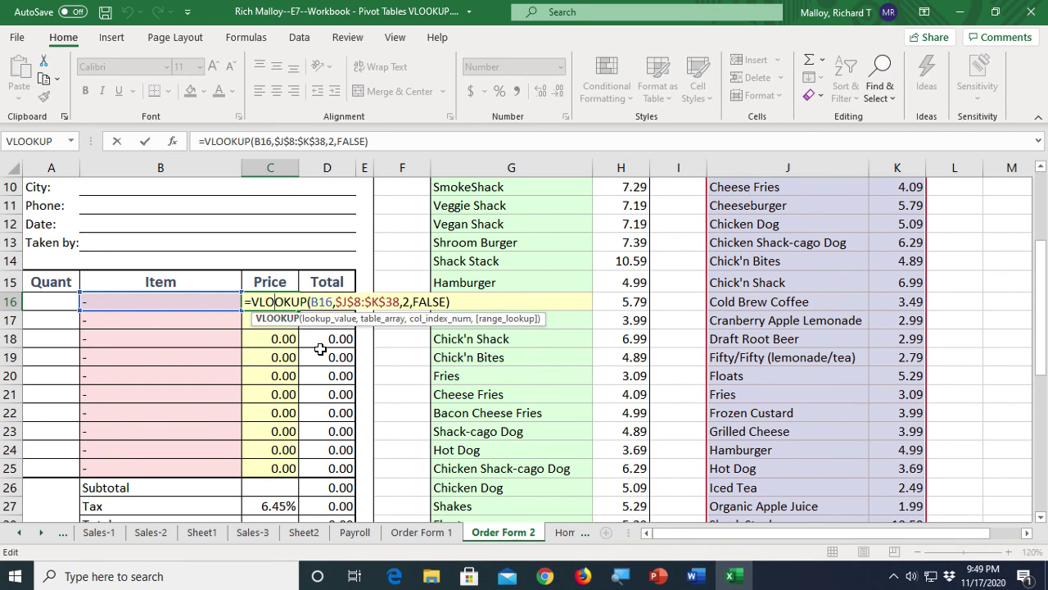
key("Escape")
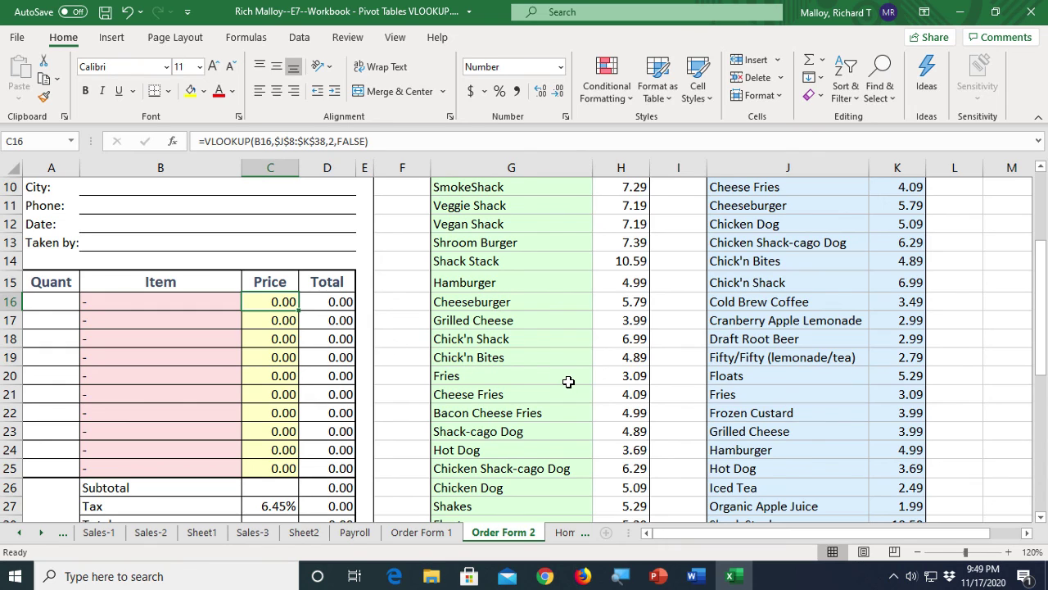